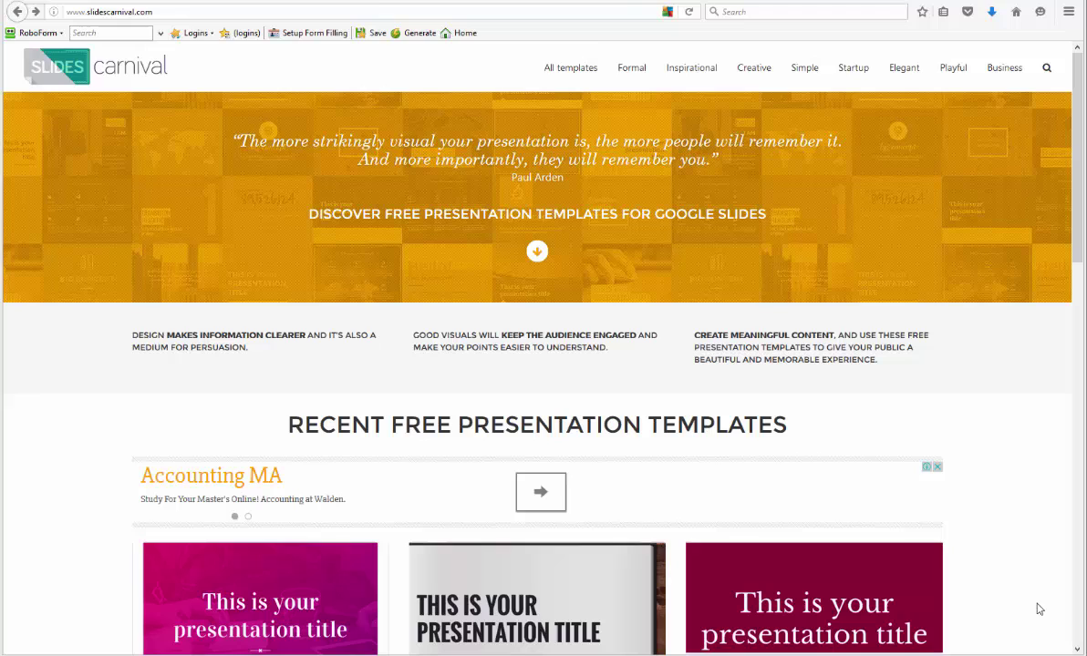
Open All templates, go to page 2 and scroll down to the Ganymede template
{"action": "left_click", "coordinate": [550, 69]}
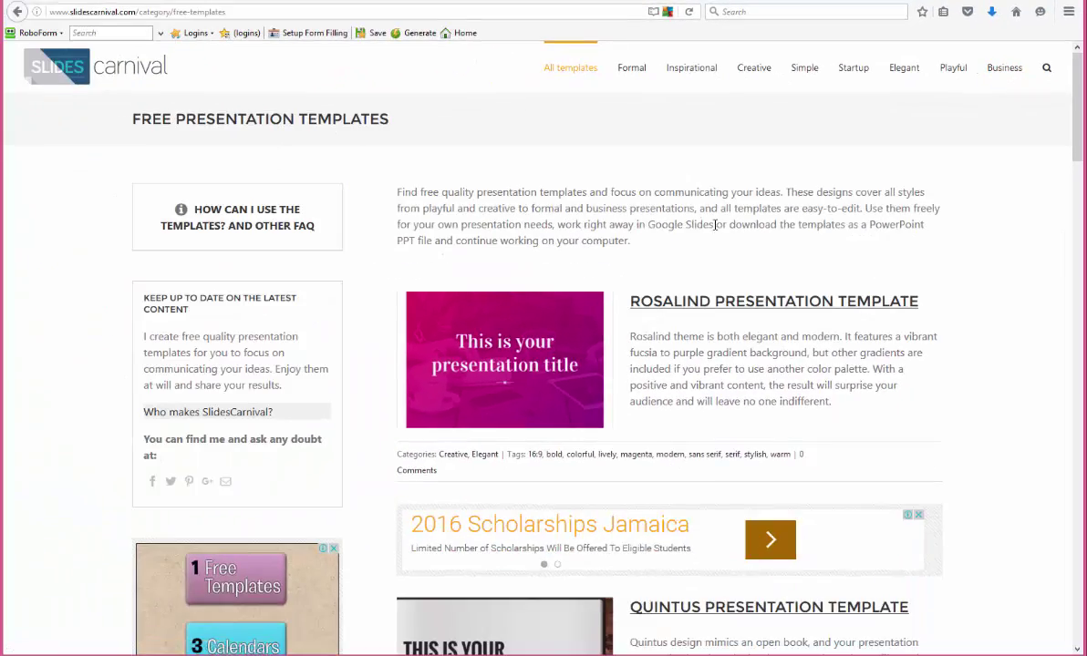
{"action": "scroll", "coordinate": [516, 337], "scroll_direction": "down", "scroll_amount": 5}
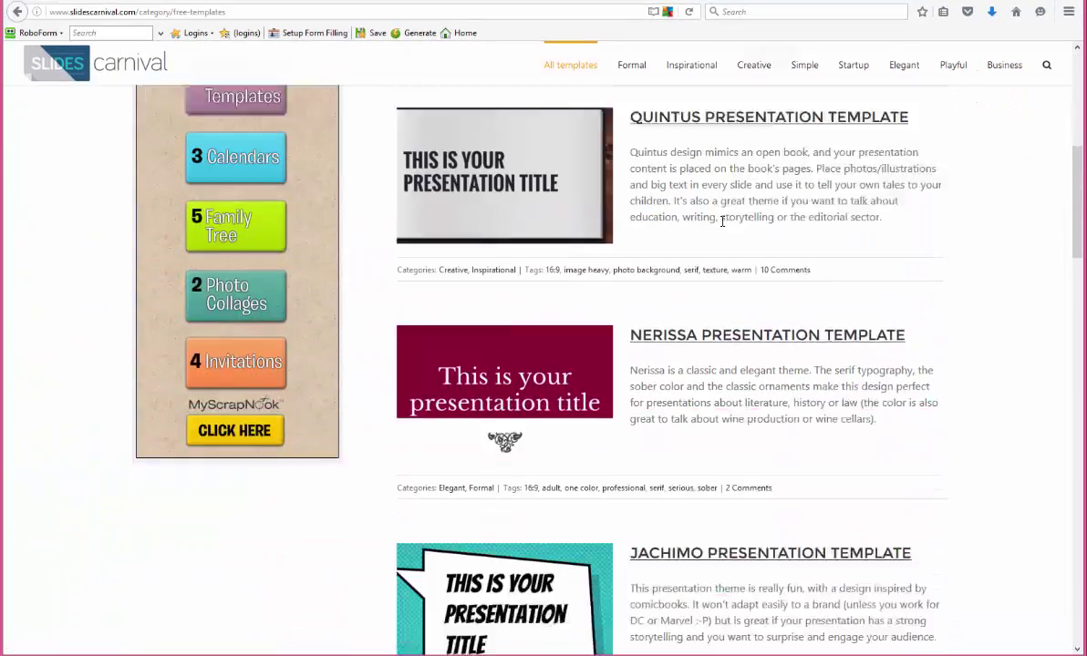
{"action": "scroll", "coordinate": [725, 217], "scroll_direction": "down", "scroll_amount": 6}
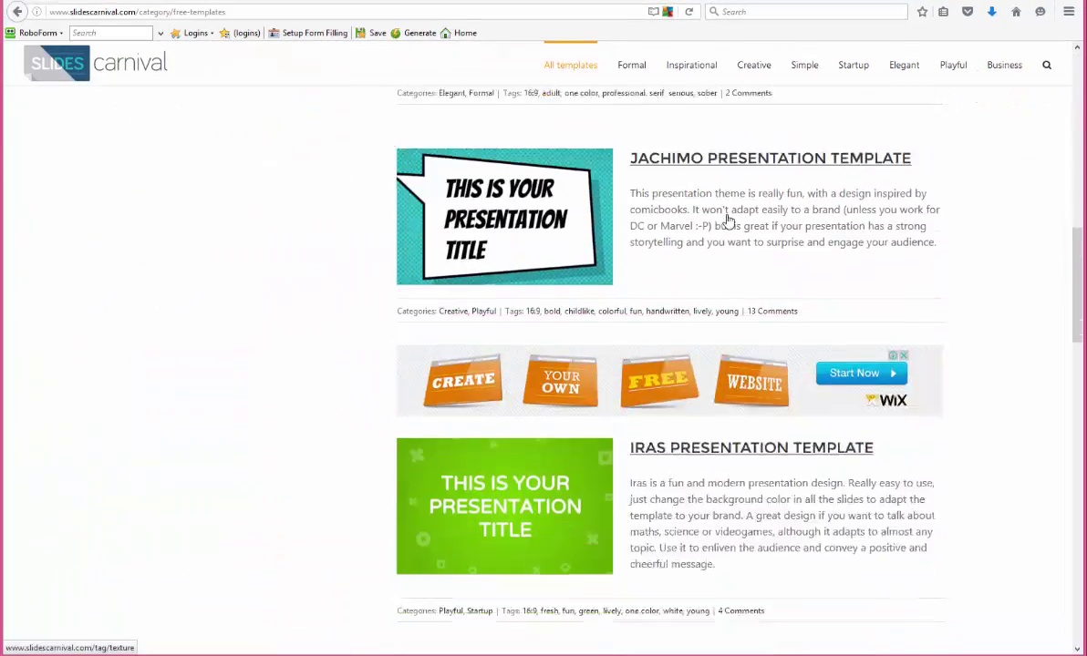
{"action": "scroll", "coordinate": [666, 183], "scroll_direction": "up", "scroll_amount": 10}
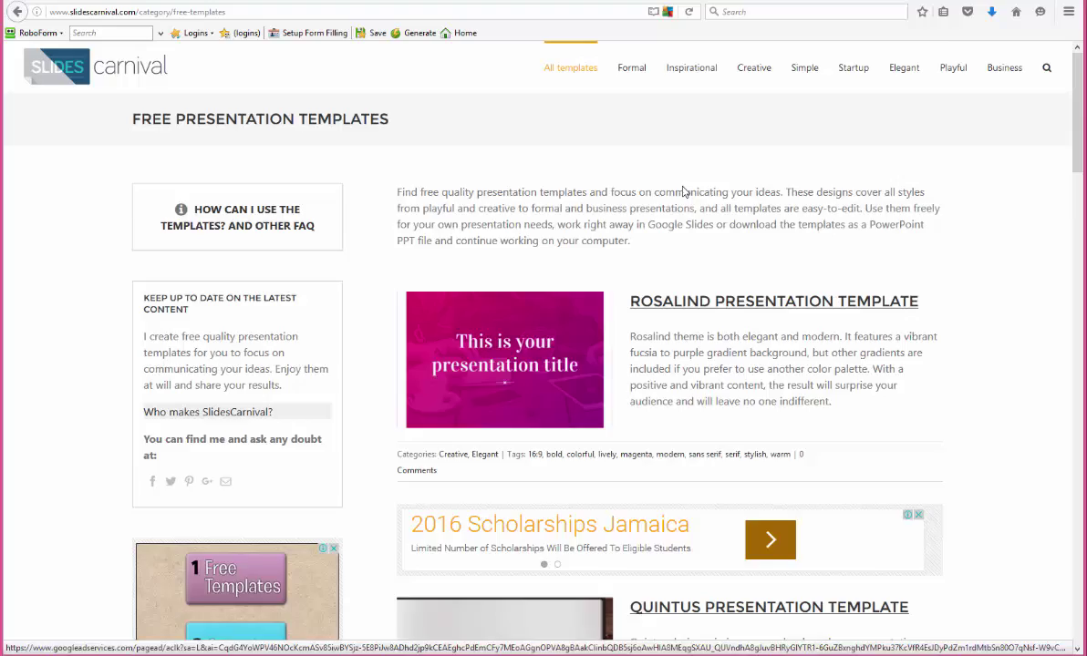
{"action": "scroll", "coordinate": [697, 206], "scroll_direction": "down", "scroll_amount": 9}
{"action": "scroll", "coordinate": [692, 206], "scroll_direction": "down", "scroll_amount": 10}
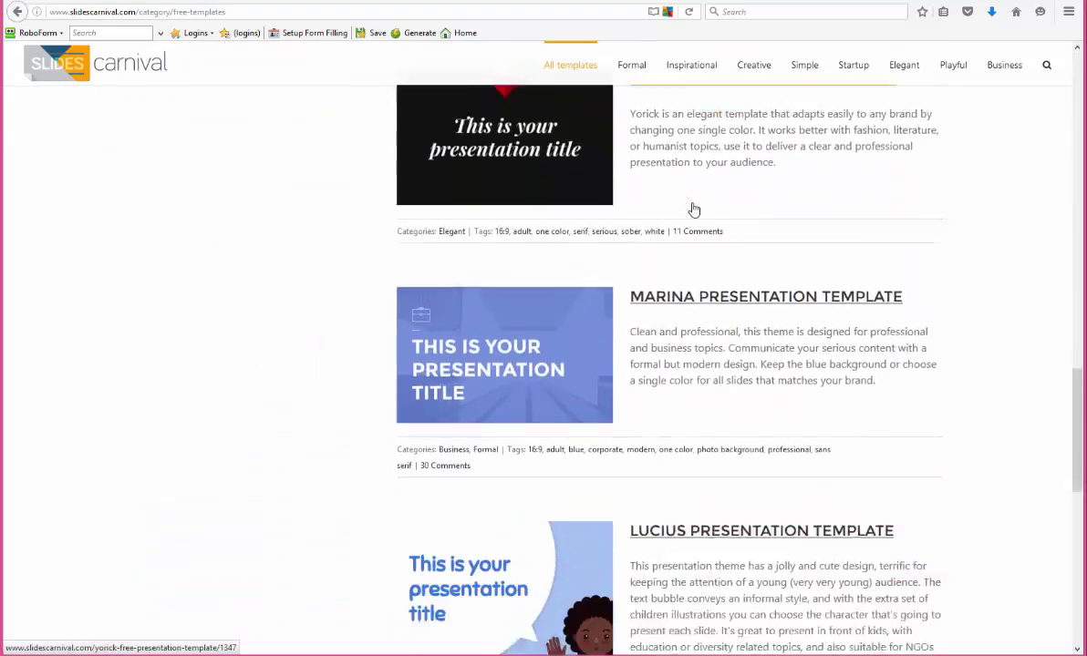
{"action": "scroll", "coordinate": [696, 209], "scroll_direction": "down", "scroll_amount": 5}
{"action": "scroll", "coordinate": [701, 213], "scroll_direction": "up", "scroll_amount": 2}
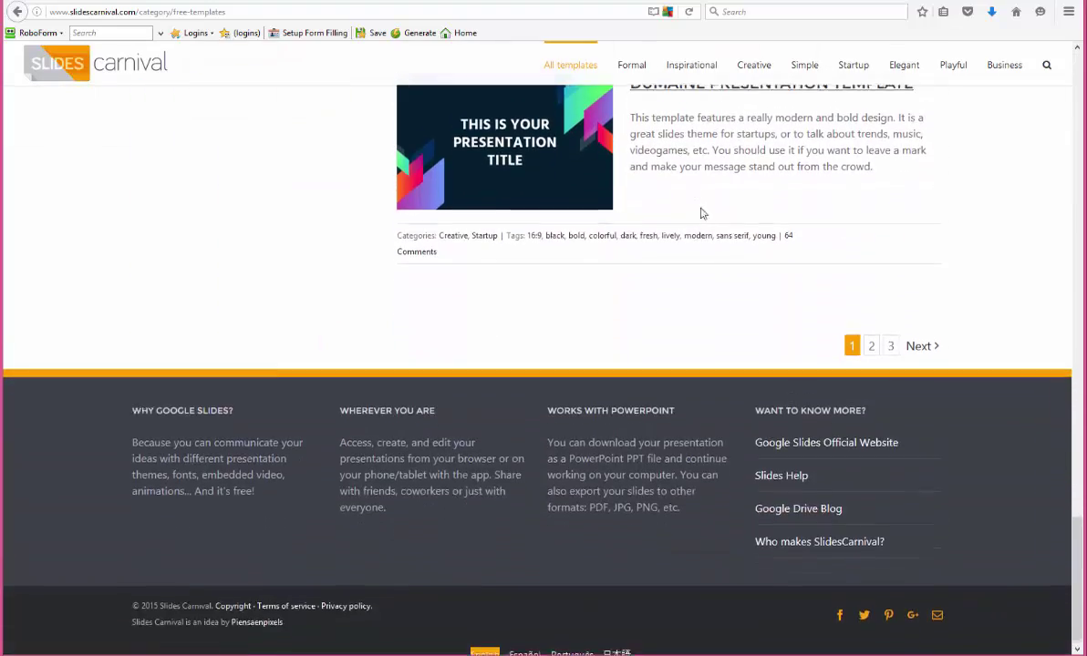
{"action": "left_click", "coordinate": [873, 412]}
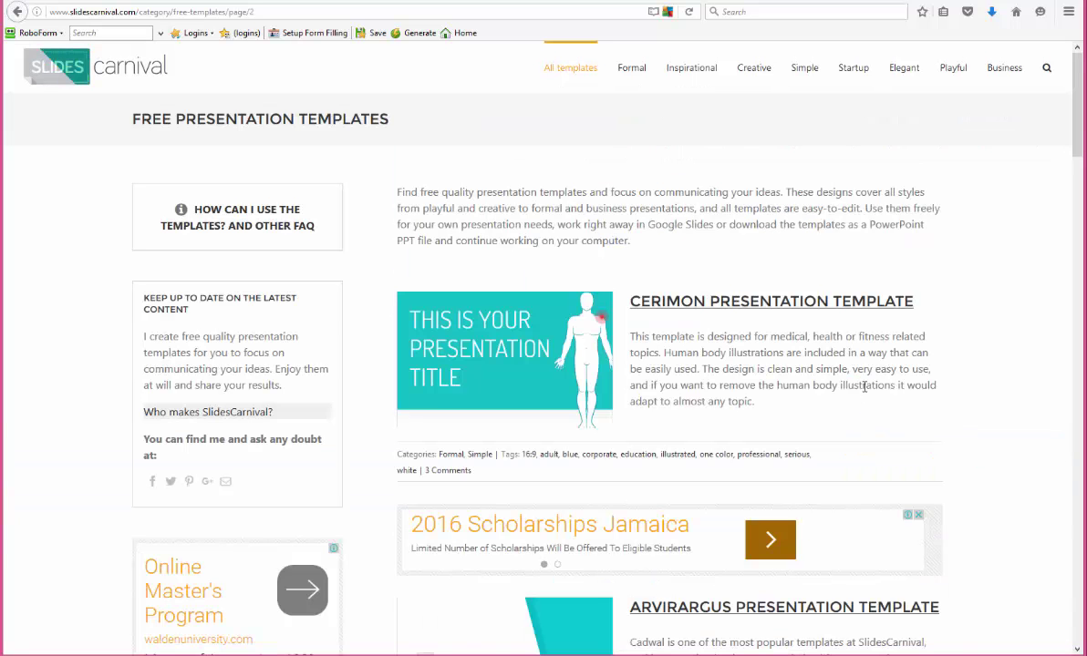
{"action": "scroll", "coordinate": [858, 372], "scroll_direction": "down", "scroll_amount": 3}
{"action": "scroll", "coordinate": [859, 372], "scroll_direction": "down", "scroll_amount": 3}
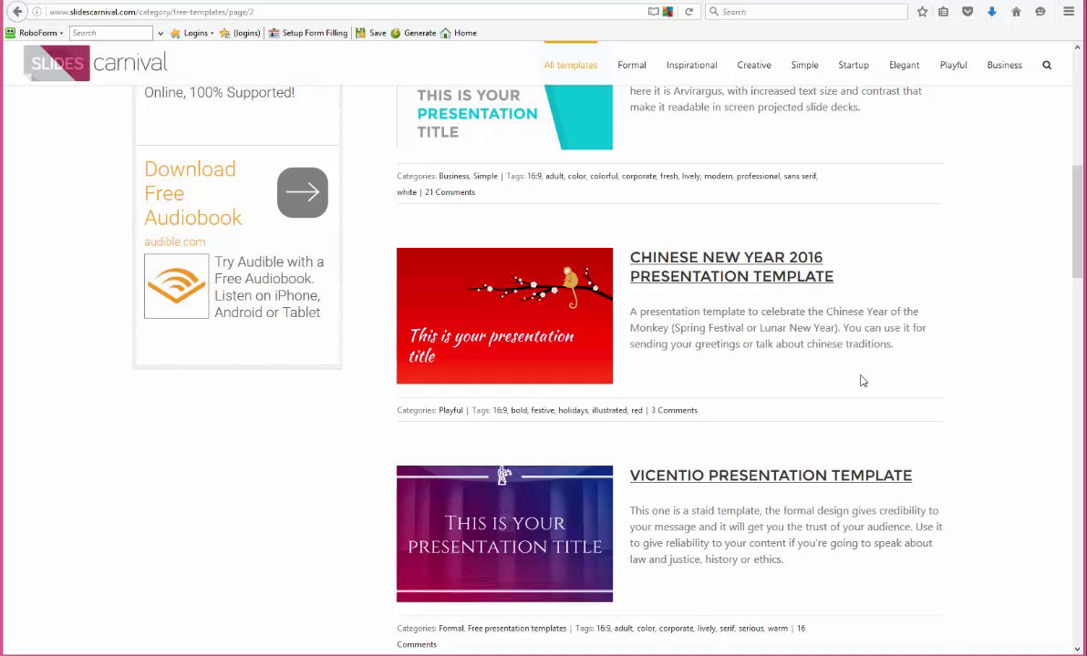
{"action": "scroll", "coordinate": [852, 376], "scroll_direction": "down", "scroll_amount": 5}
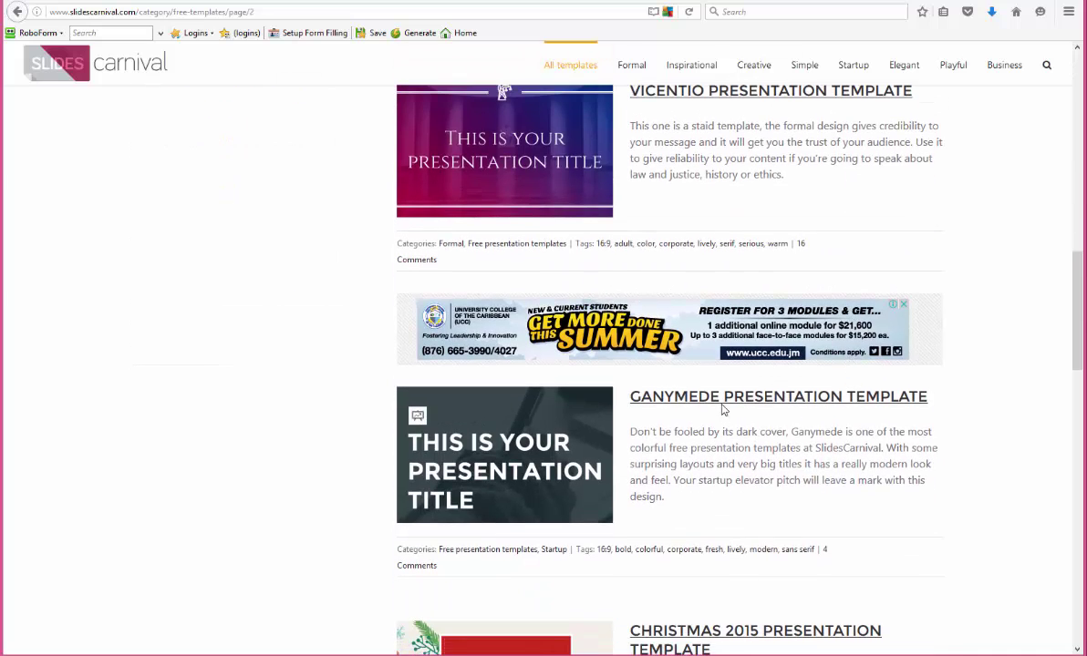
Open the Ganymede Presentation Template page and scroll to its embedded preview
{"action": "left_click", "coordinate": [721, 403]}
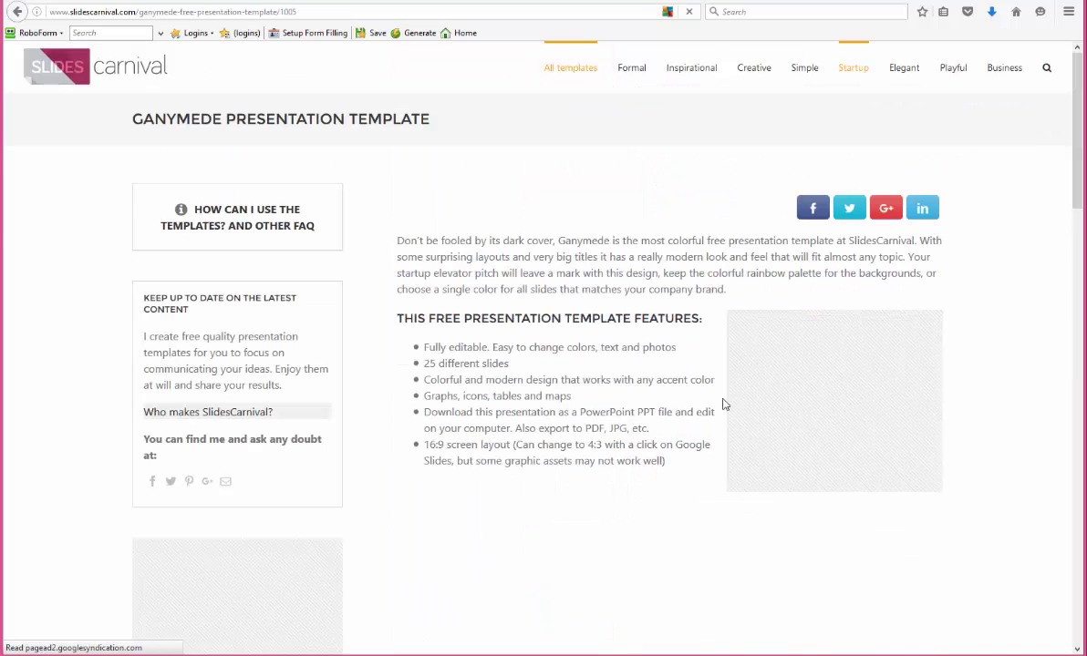
{"action": "scroll", "coordinate": [724, 396], "scroll_direction": "down", "scroll_amount": 3}
{"action": "scroll", "coordinate": [726, 396], "scroll_direction": "down", "scroll_amount": 1}
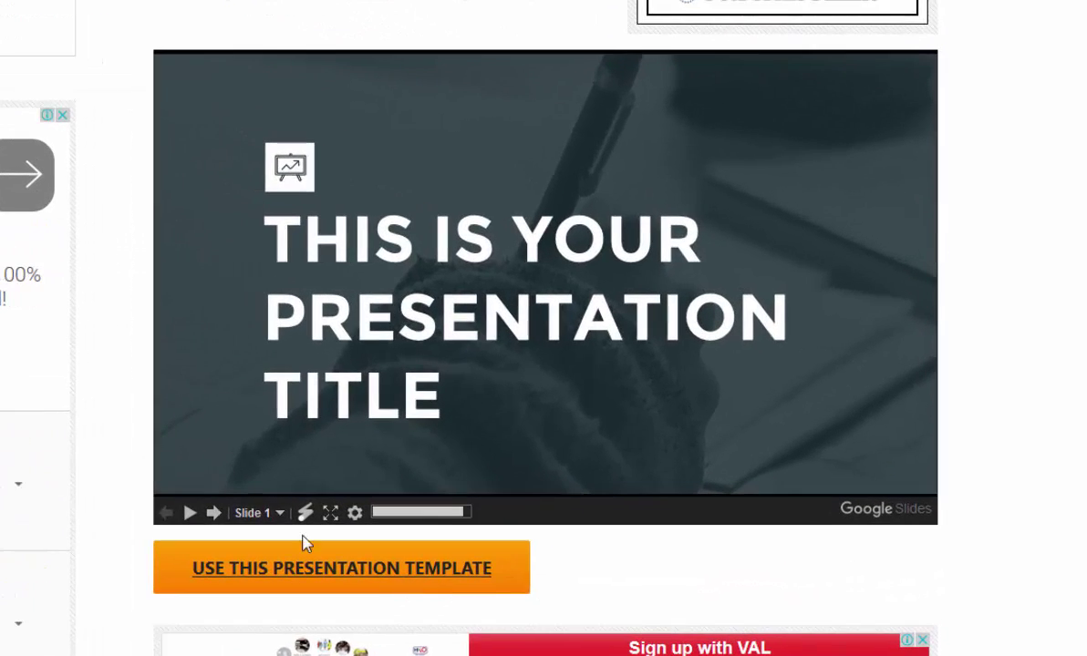
Step the Ganymede preview forward through its slides to the Big Concept slide
{"action": "left_click", "coordinate": [214, 512]}
{"action": "scroll", "coordinate": [219, 517], "scroll_direction": "down", "scroll_amount": 1}
{"action": "scroll", "coordinate": [219, 516], "scroll_direction": "up", "scroll_amount": 1}
{"action": "left_click", "coordinate": [215, 513]}
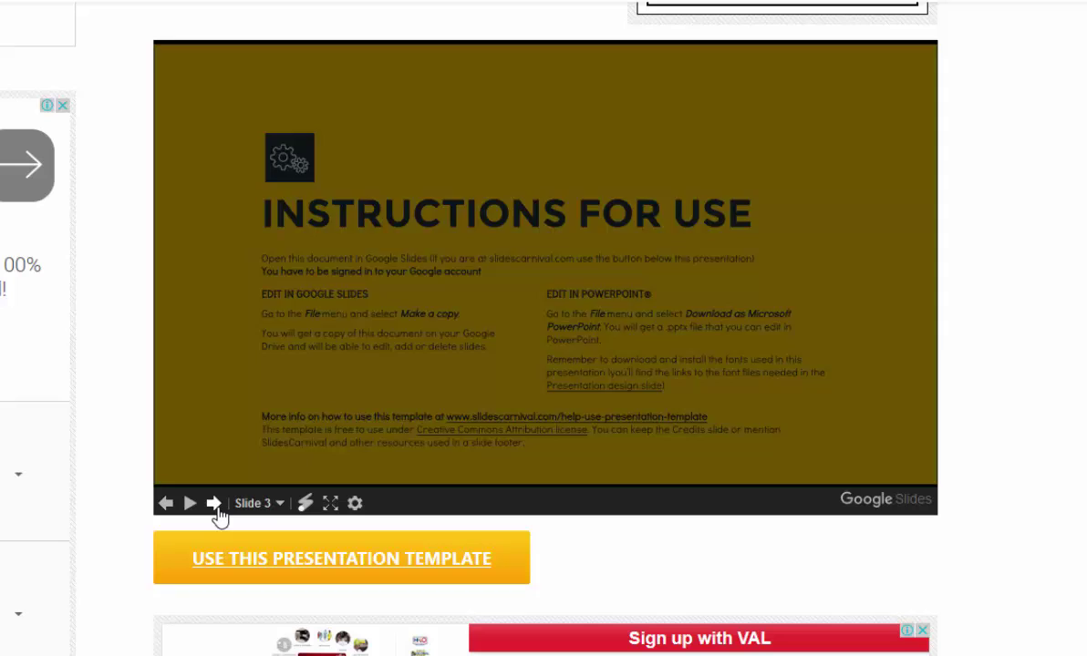
{"action": "left_click", "coordinate": [215, 513]}
{"action": "left_click", "coordinate": [216, 513]}
{"action": "left_click", "coordinate": [215, 513]}
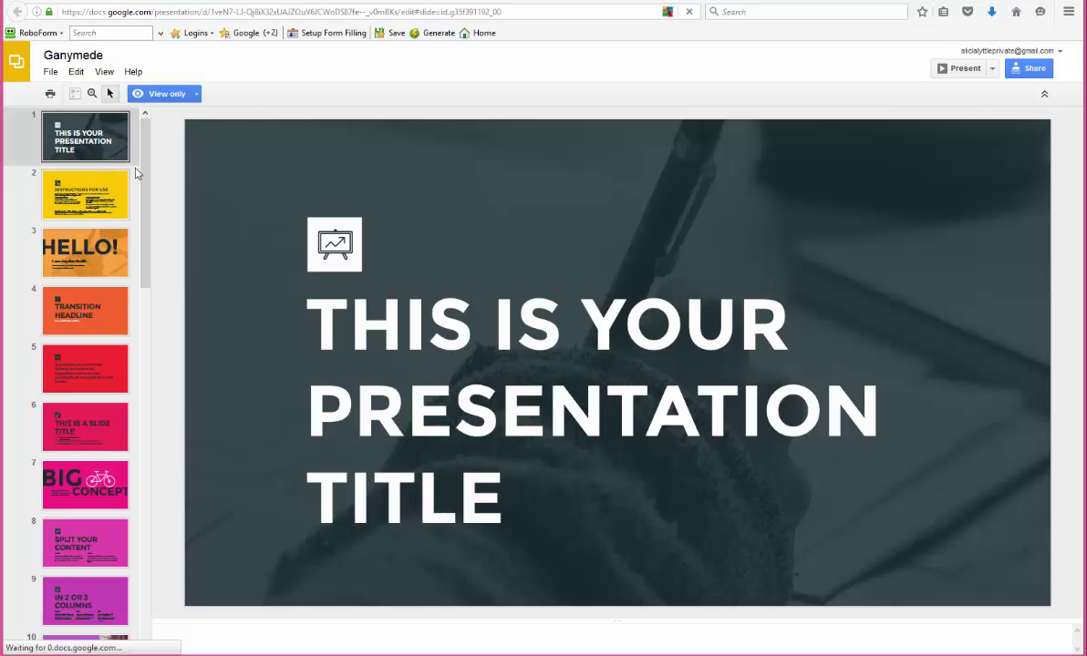
Scroll the Ganymede deck's slide thumbnail panel down and back up
{"action": "scroll", "coordinate": [128, 565], "scroll_direction": "down", "scroll_amount": 10}
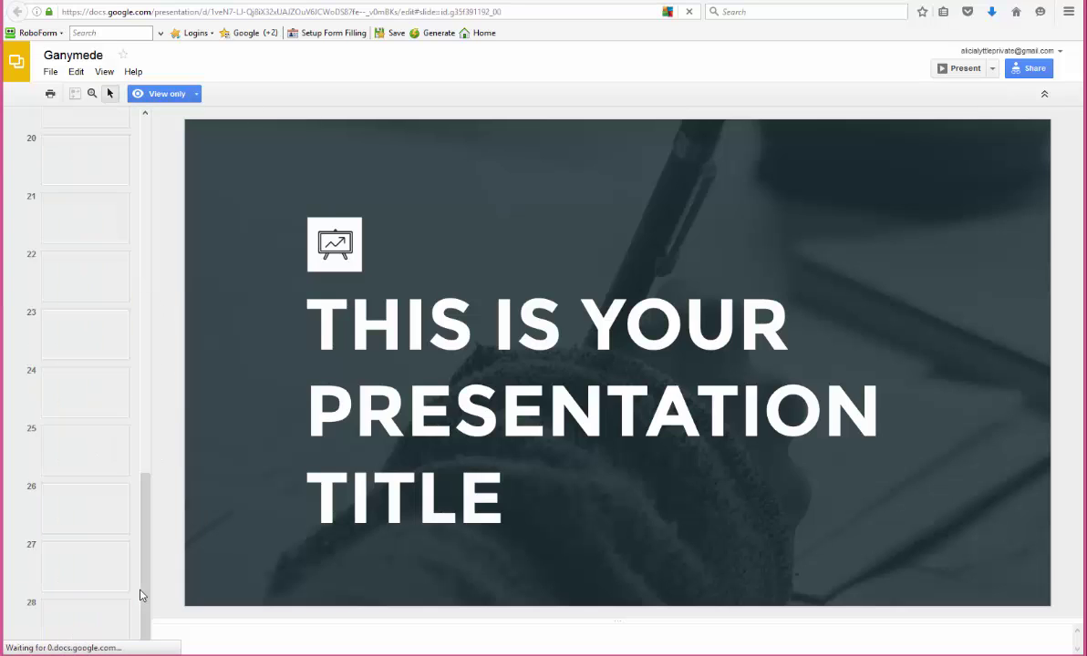
{"action": "scroll", "coordinate": [91, 365], "scroll_direction": "up", "scroll_amount": 10}
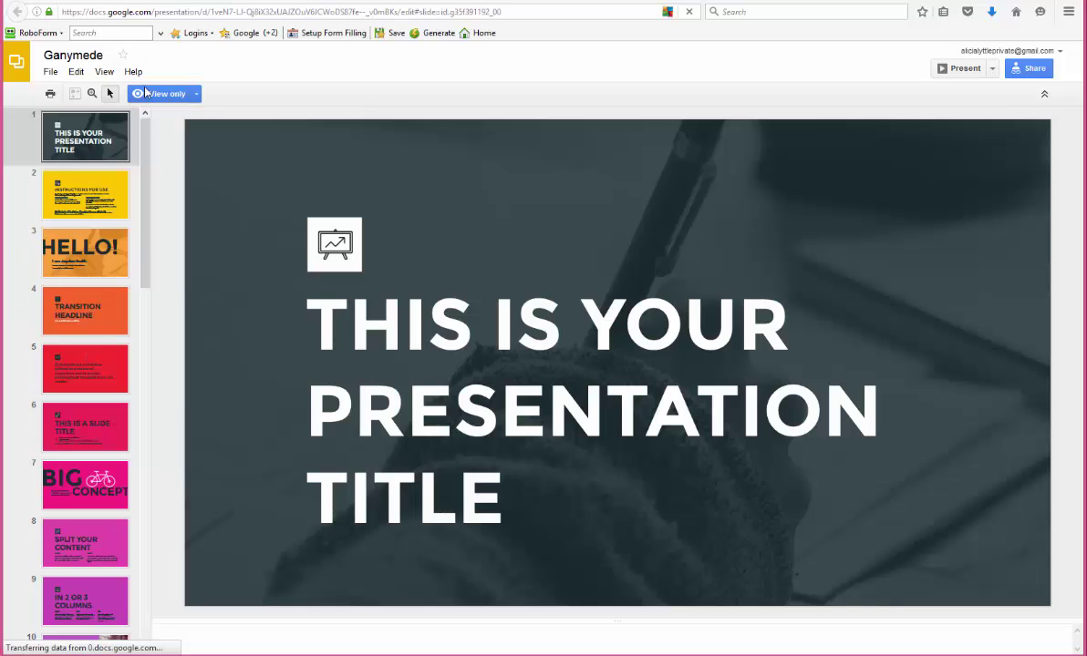
Make a copy of the Ganymede deck, replacing the copy name with a person's name
{"action": "left_click", "coordinate": [51, 71]}
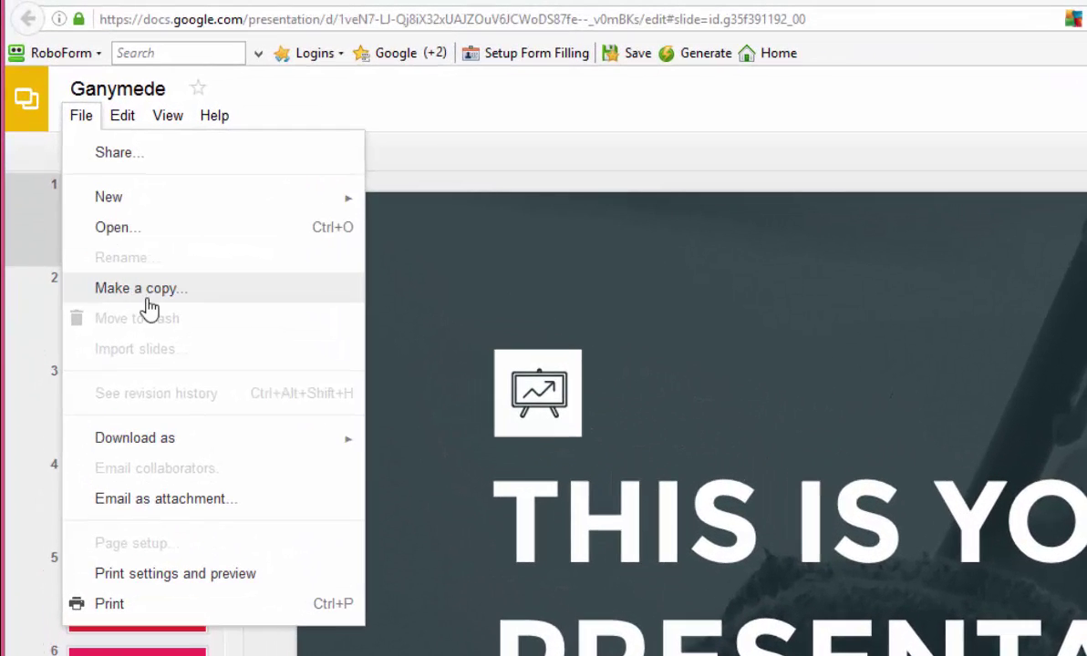
{"action": "left_click", "coordinate": [137, 279]}
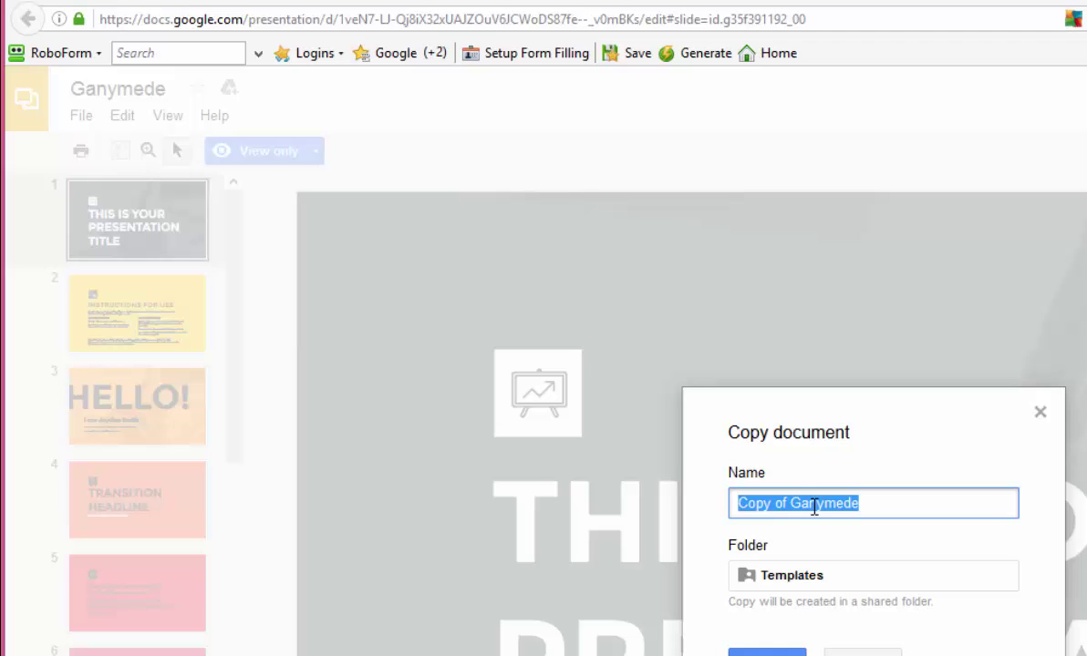
{"action": "left_click", "coordinate": [897, 516]}
{"action": "triple_click", "coordinate": [836, 504]}
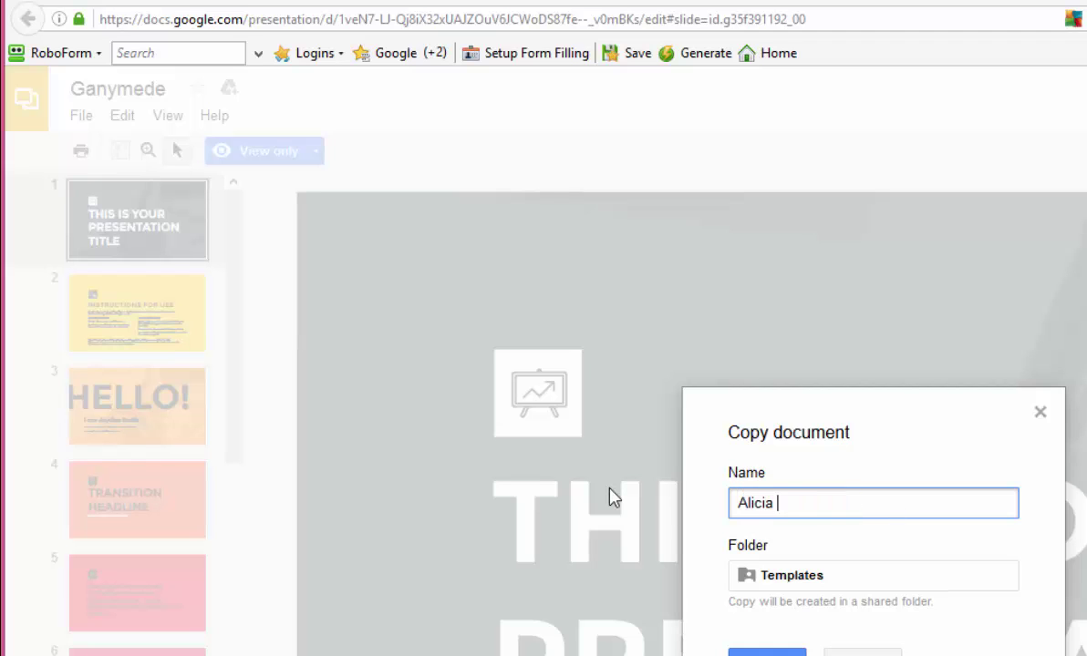
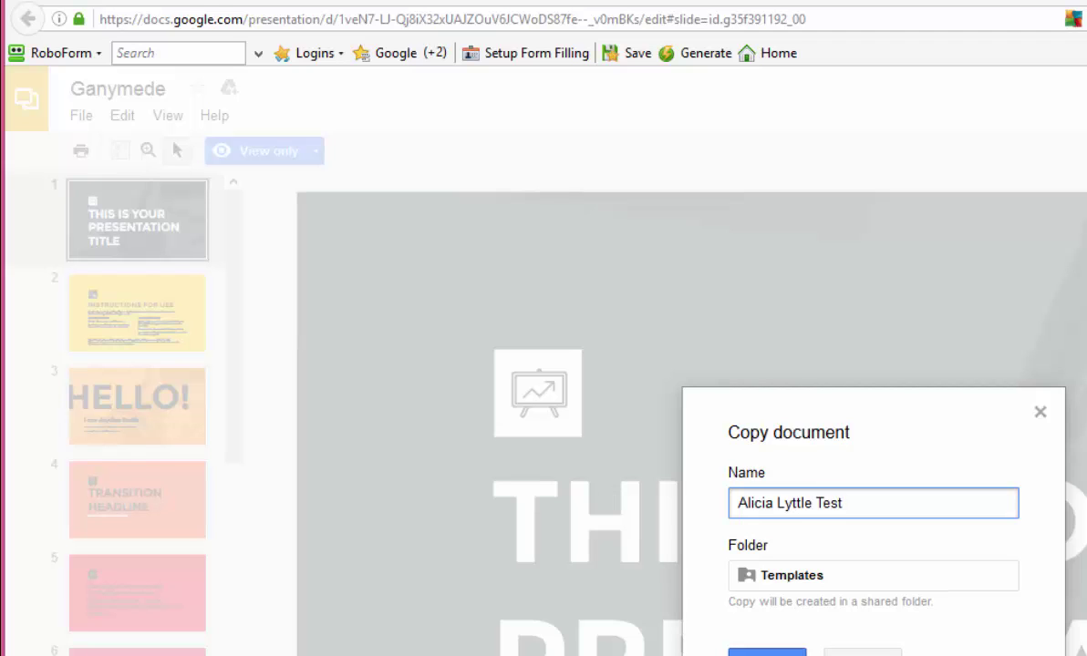
{"action": "key", "text": "Return"}
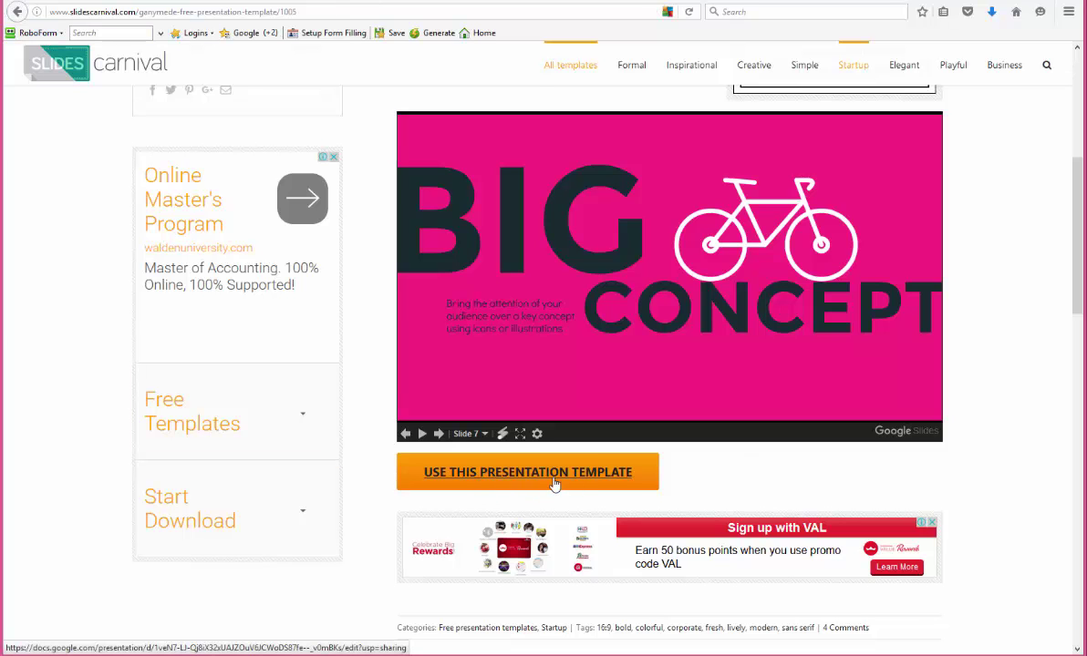
Open Ganymede in Google Slides and make an editable copy named 'Copy of Ganymede'
{"action": "left_click", "coordinate": [510, 474]}
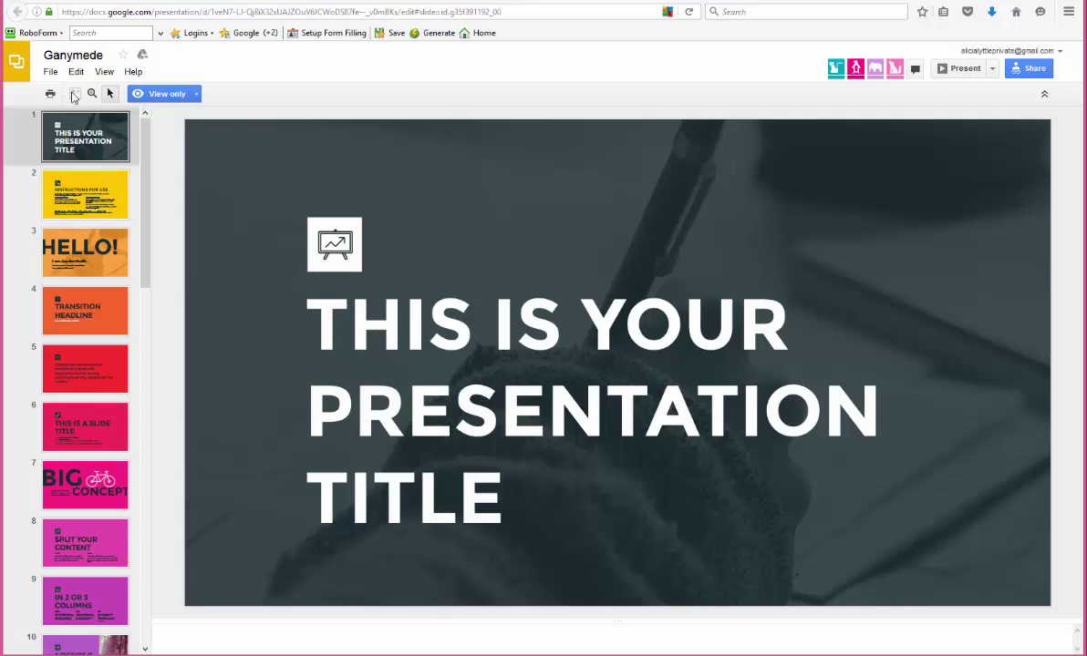
{"action": "left_click", "coordinate": [50, 71]}
{"action": "left_click", "coordinate": [88, 179]}
{"action": "left_click", "coordinate": [50, 71]}
{"action": "left_click", "coordinate": [82, 182]}
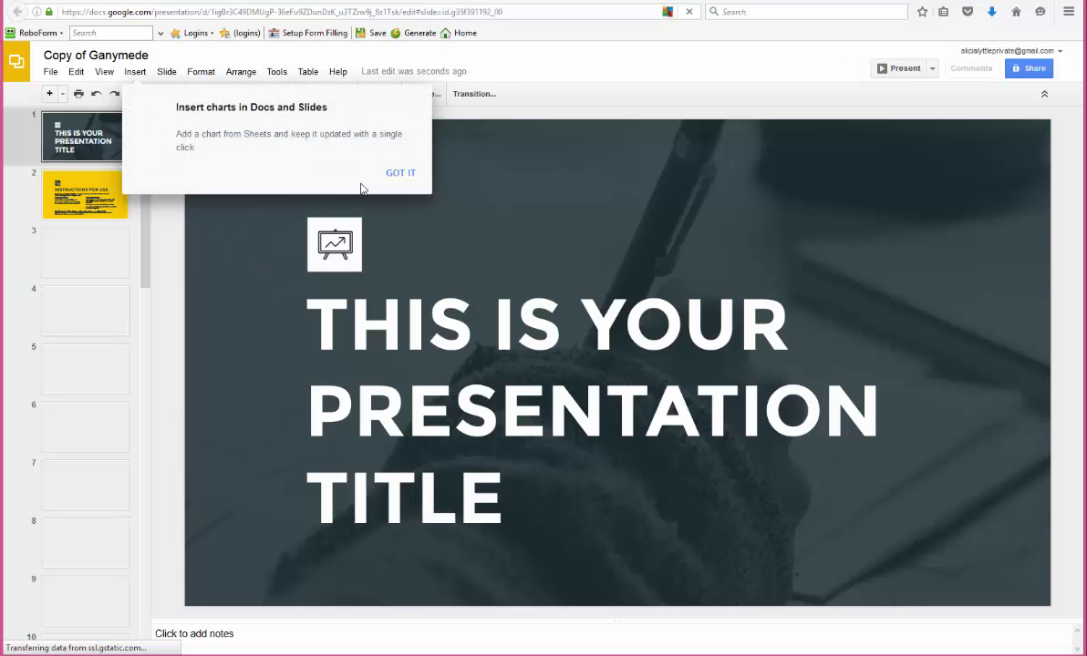
Dismiss the charts tip and select the title word 'IS' and the background photo
{"action": "left_click", "coordinate": [400, 173]}
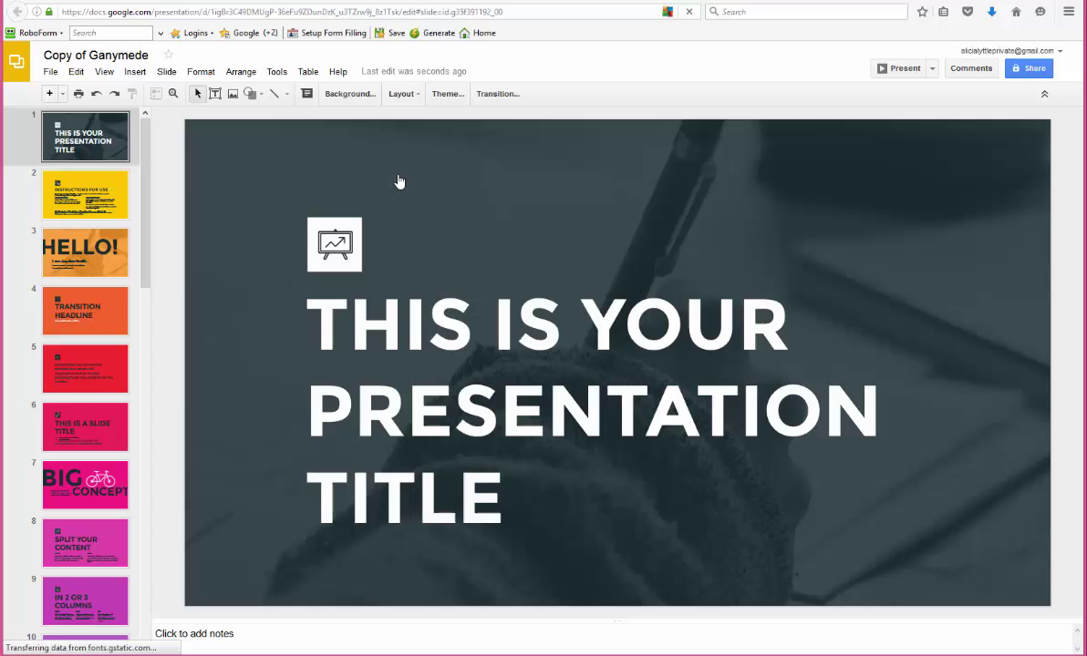
{"action": "left_click", "coordinate": [517, 321]}
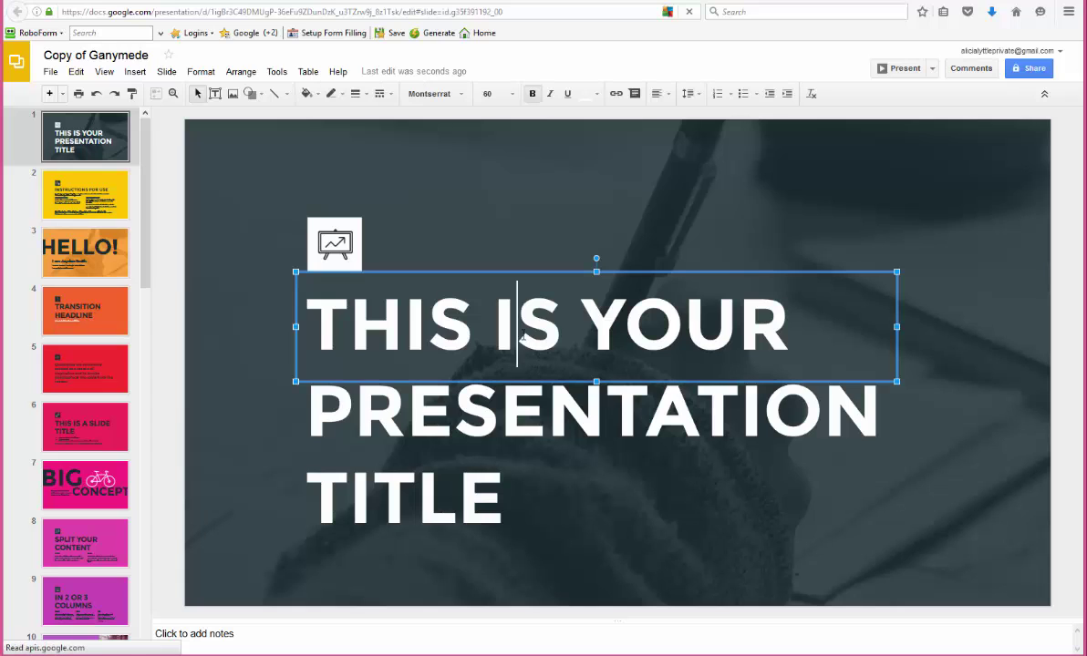
{"action": "double_click", "coordinate": [517, 321]}
{"action": "left_click", "coordinate": [900, 201]}
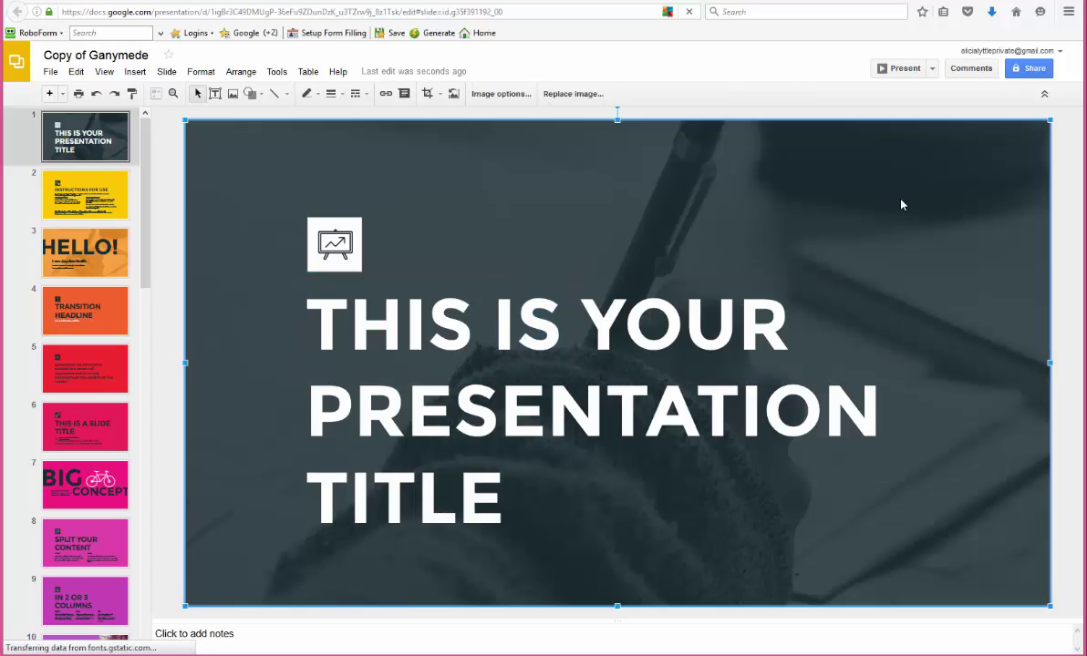
Look at File > Download as > Microsoft PowerPoint (.pptx), then close the menu without downloading
{"action": "left_click", "coordinate": [47, 73]}
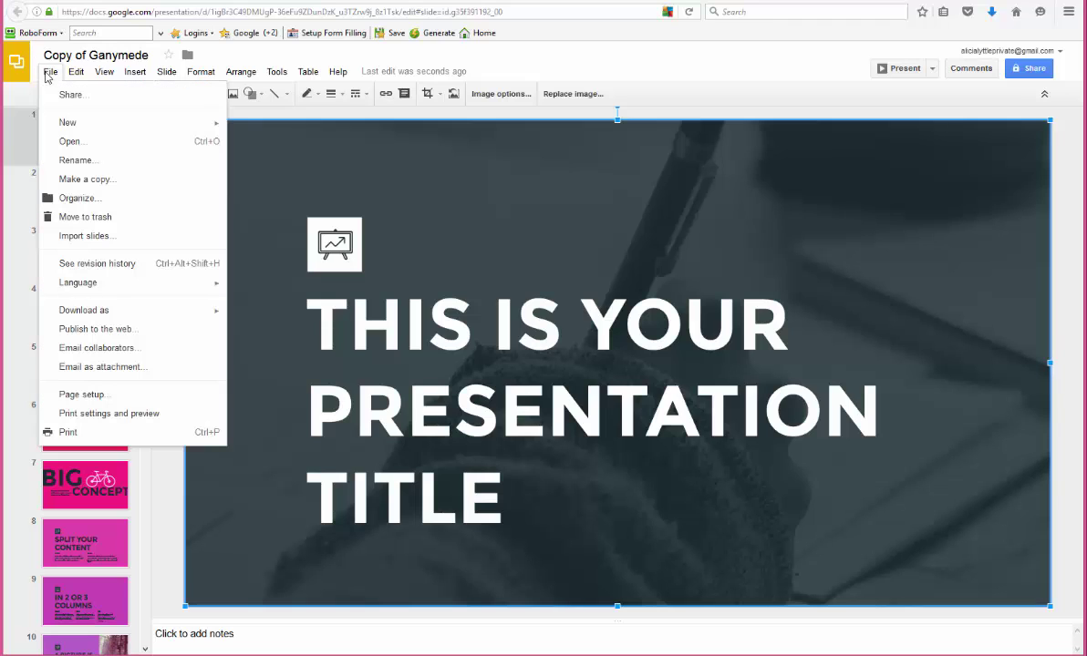
{"action": "mouse_move", "coordinate": [150, 310]}
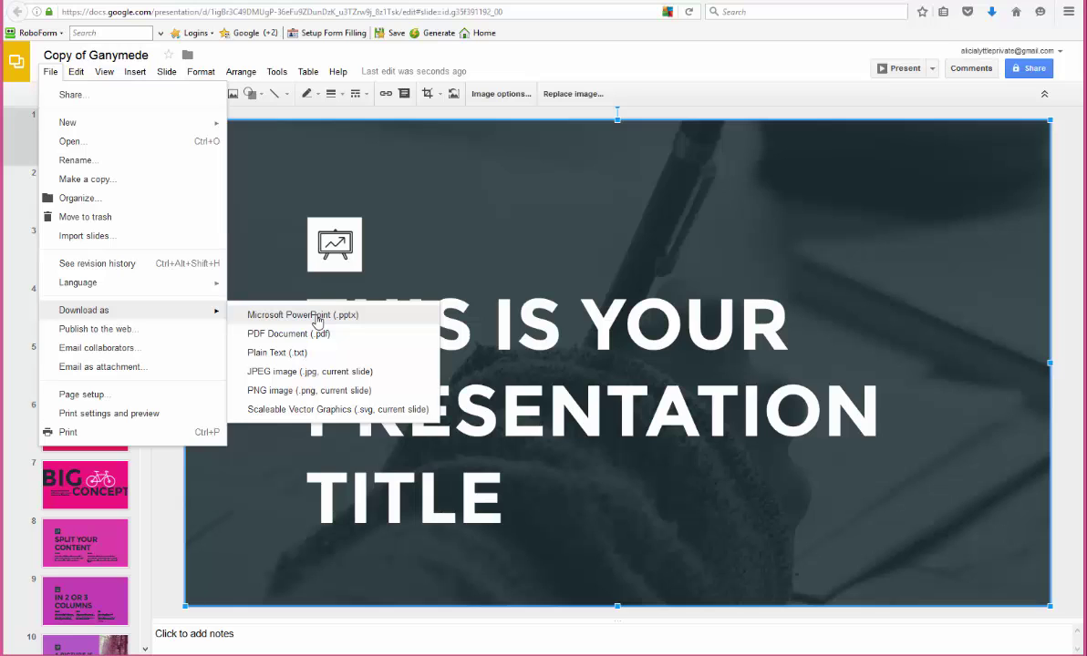
{"action": "left_click", "coordinate": [590, 67]}
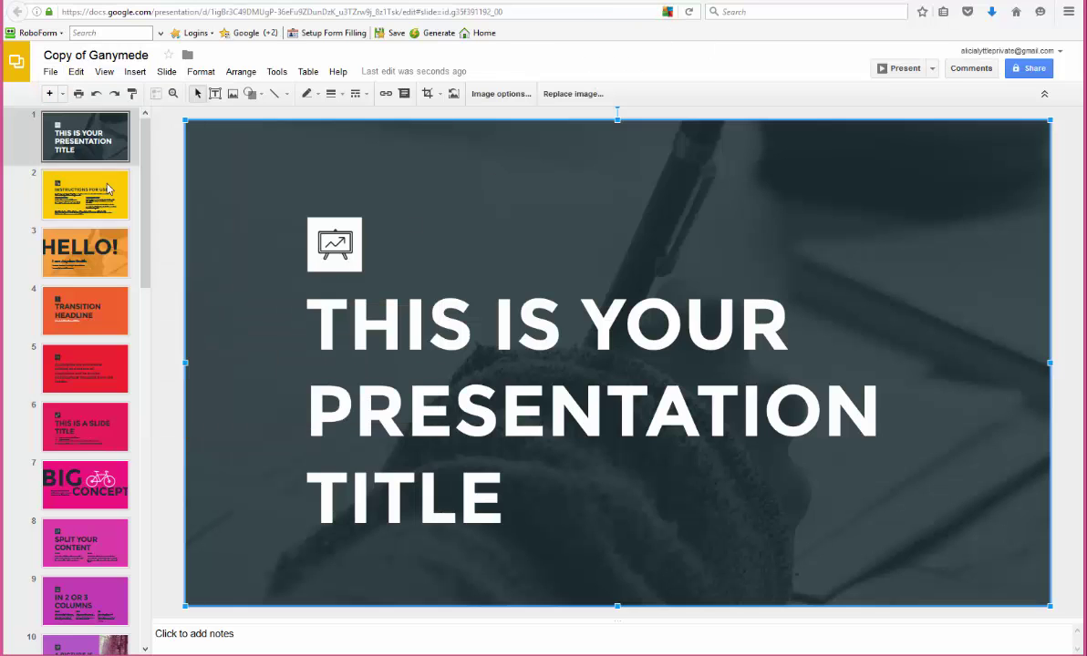
{"action": "mouse_move", "coordinate": [136, 175]}
{"action": "left_mouse_down"}
{"action": "mouse_move", "coordinate": [155, 552]}
{"action": "mouse_move", "coordinate": [165, 383]}
{"action": "mouse_move", "coordinate": [144, 174]}
{"action": "left_mouse_up"}
{"action": "left_click", "coordinate": [1030, 69]}
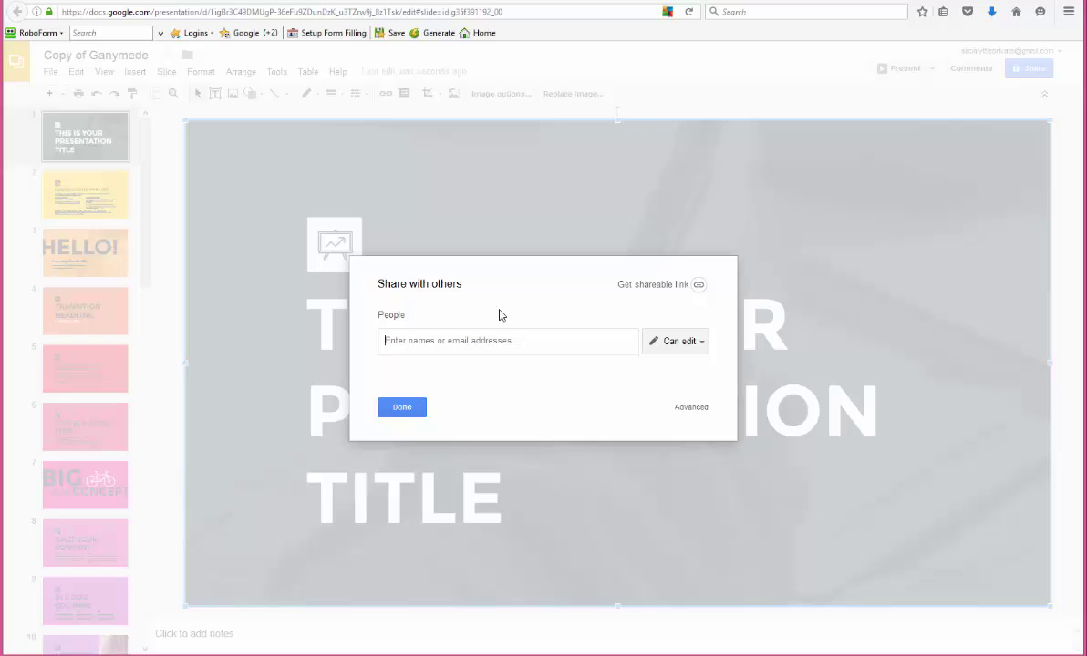
{"action": "left_click", "coordinate": [408, 409]}
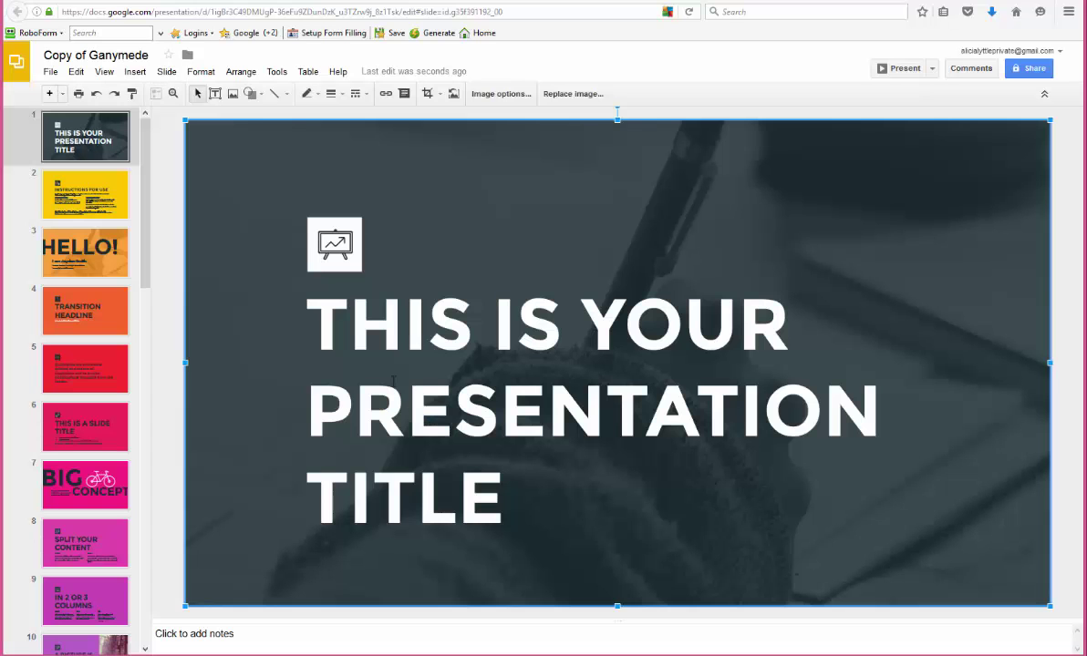